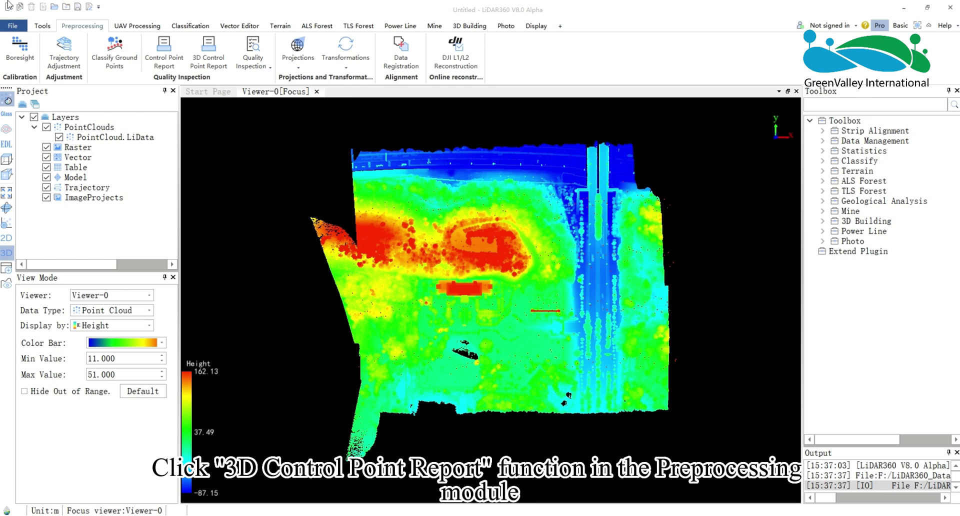
Open the 3D Control Point Report settings, compare Elevation and XYZ, and keep Elevation.
left_click(209, 50)
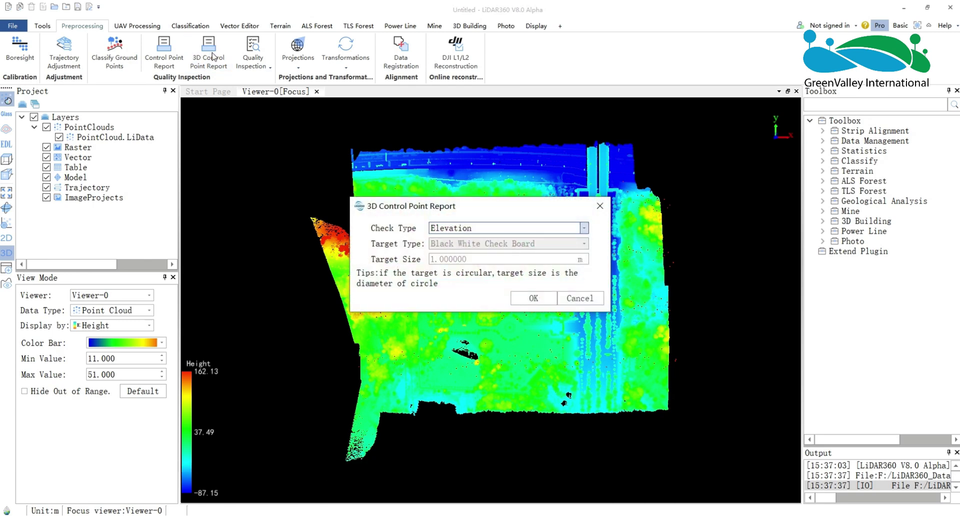
left_click(583, 229)
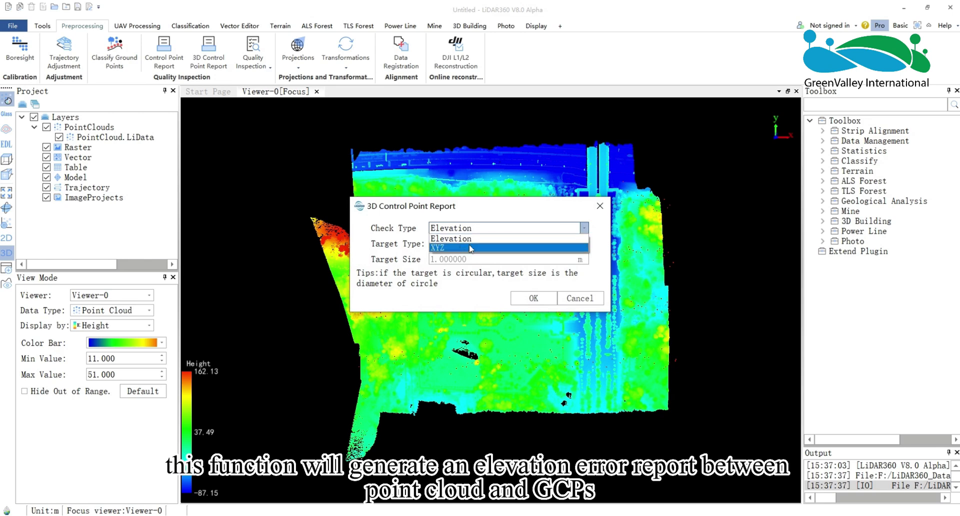
left_click(460, 239)
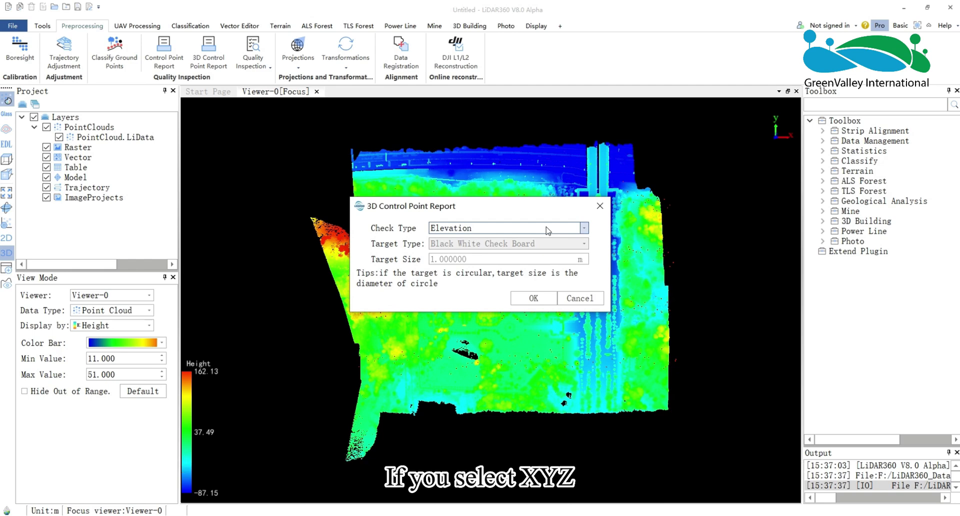
left_click(584, 229)
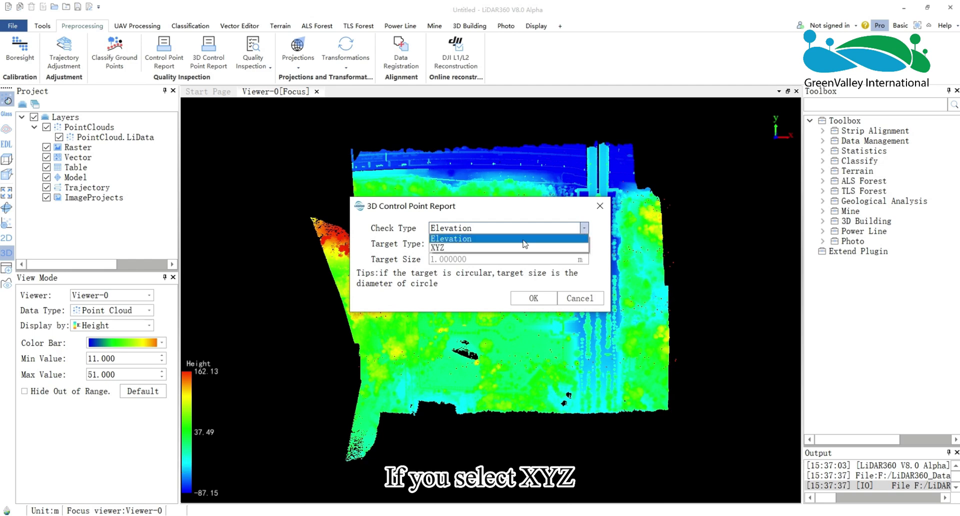
left_click(484, 239)
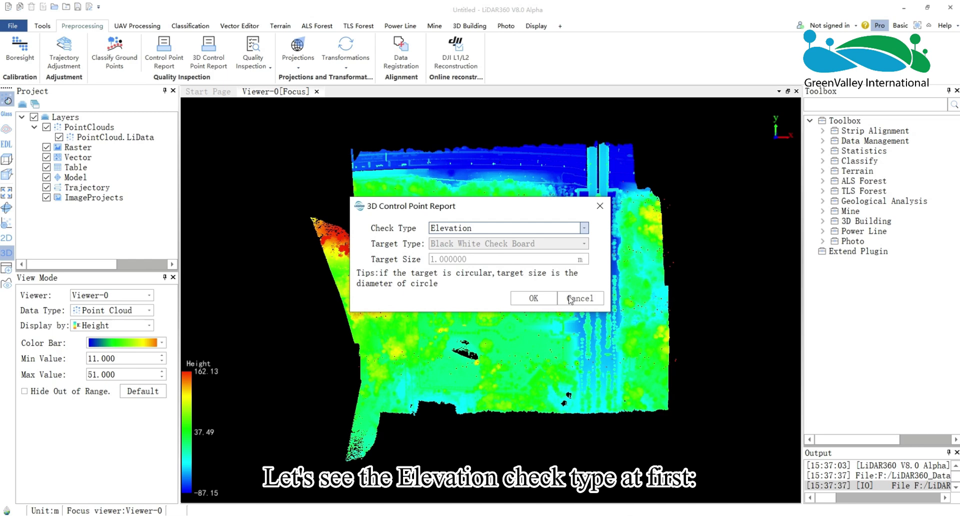
Confirm the elevation check, widen the Control Report panel, and open the GCP.txt control point file.
left_click(534, 299)
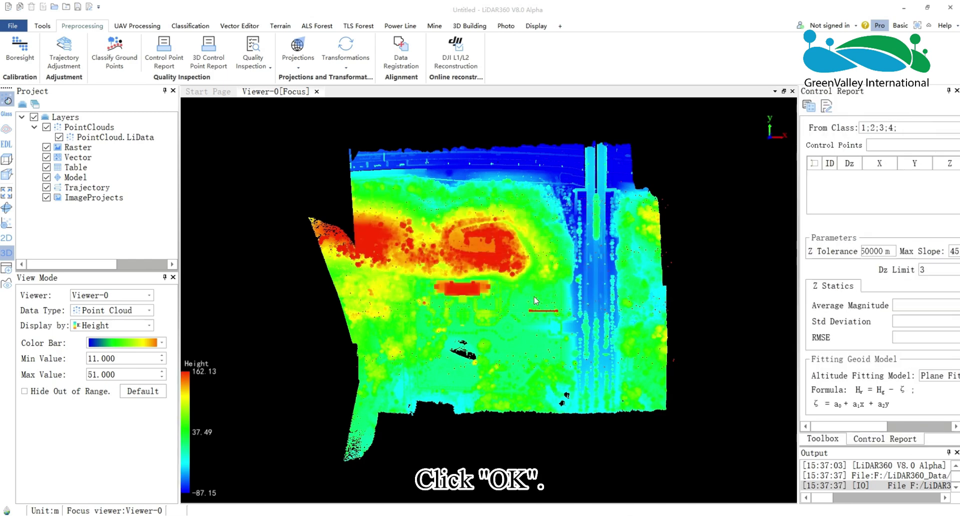
left_click_drag(802, 291, 658, 291)
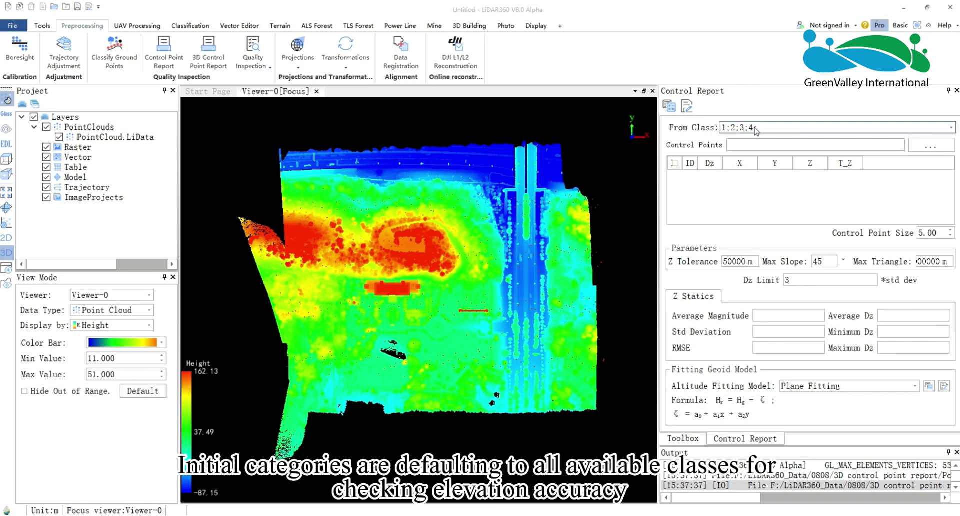
left_click(929, 150)
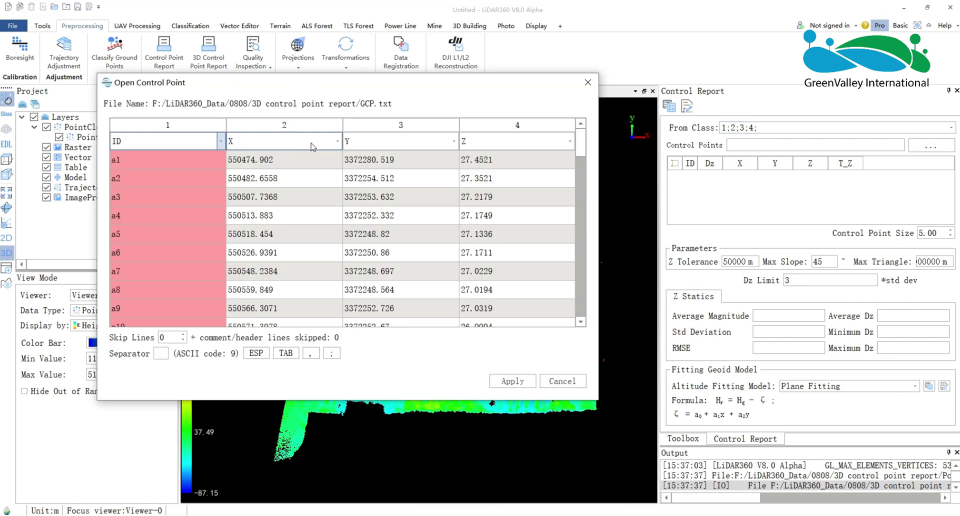
Map columns 2, 3 and 4 to X, Y and Z, then apply to load 65 points.
left_click(337, 141)
left_click(320, 163)
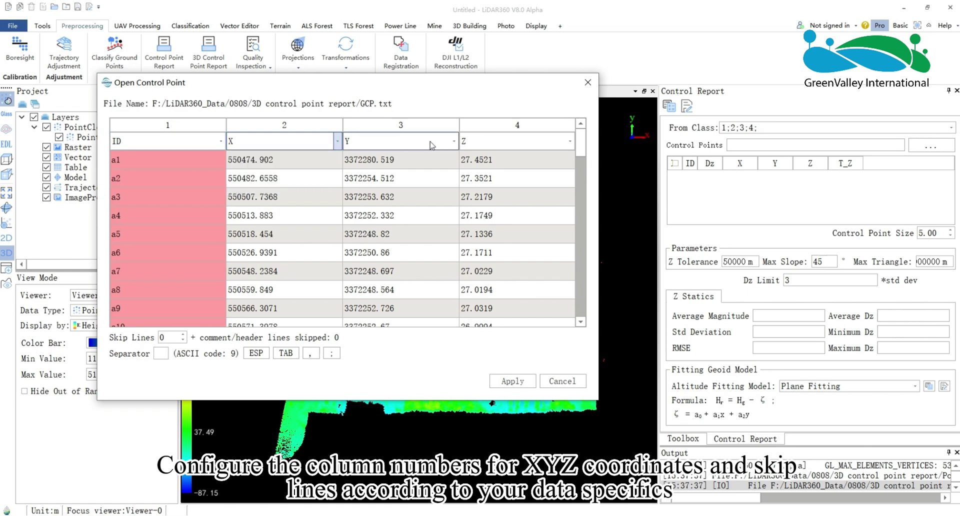
left_click(453, 141)
left_click(440, 173)
left_click(569, 142)
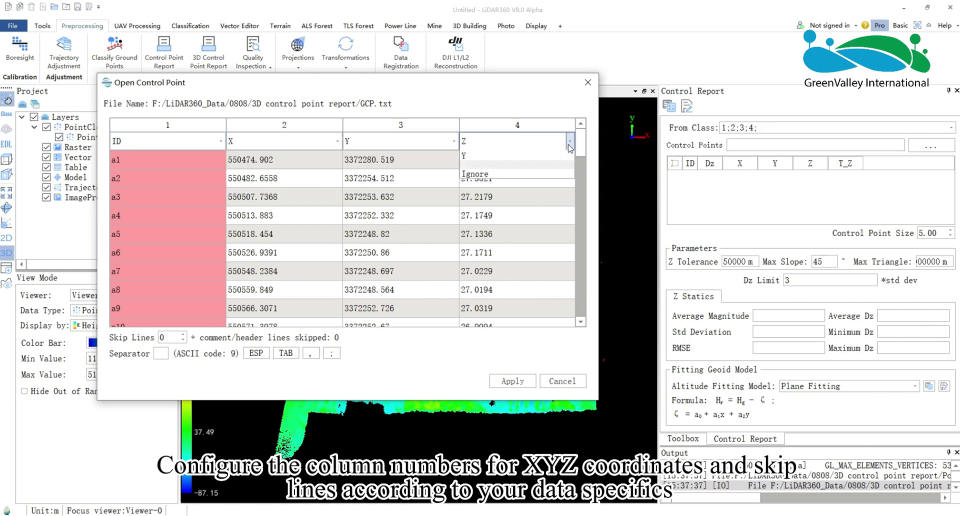
left_click(525, 149)
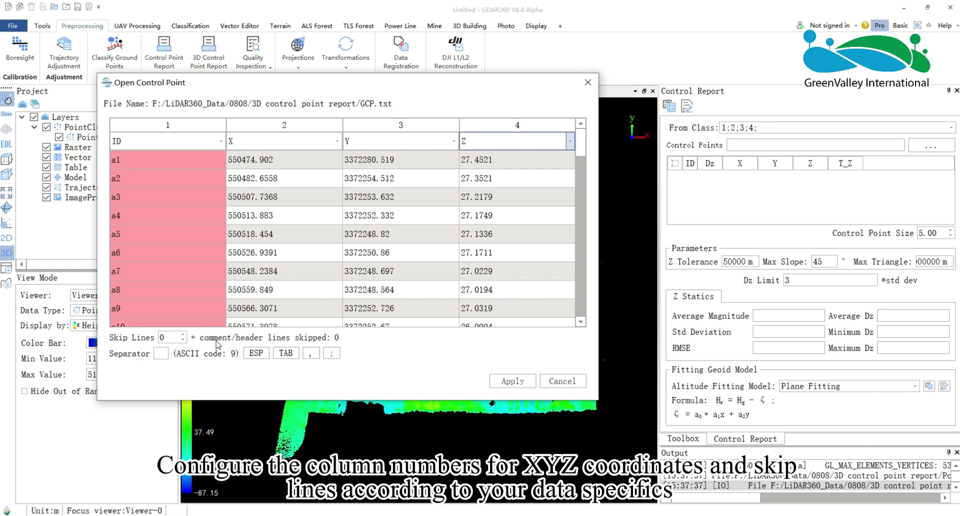
left_click(508, 383)
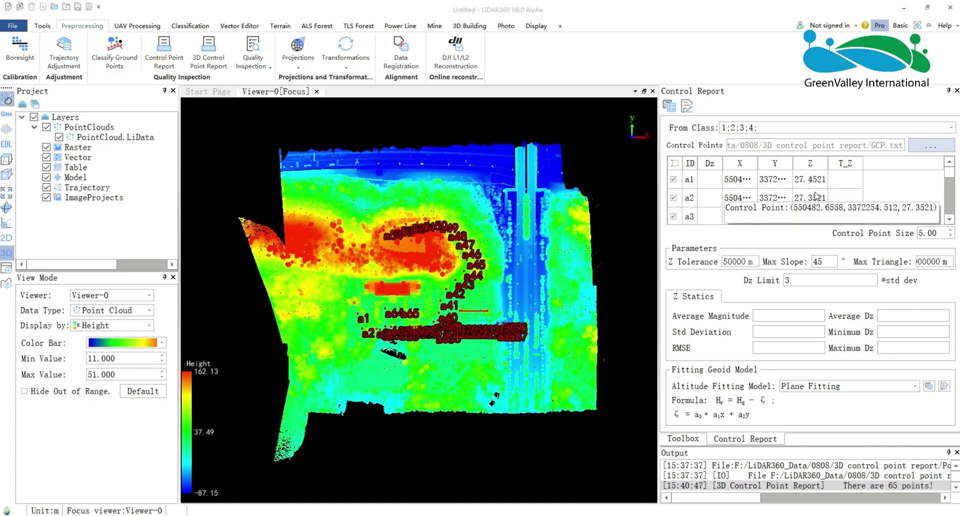
Enter Z Tolerance 0.15 m, keep Max Slope 45°, and set Max Triangle to 20 m.
left_click(732, 259)
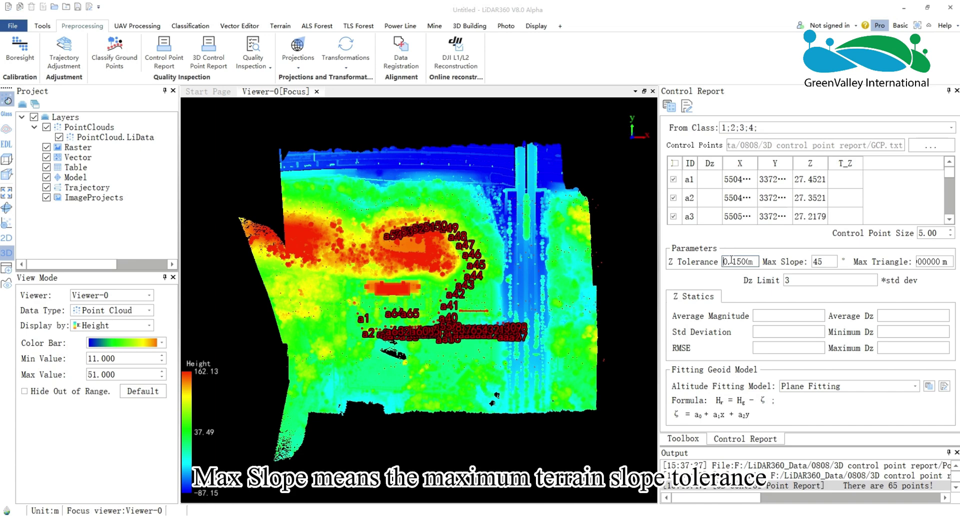
left_click(823, 262)
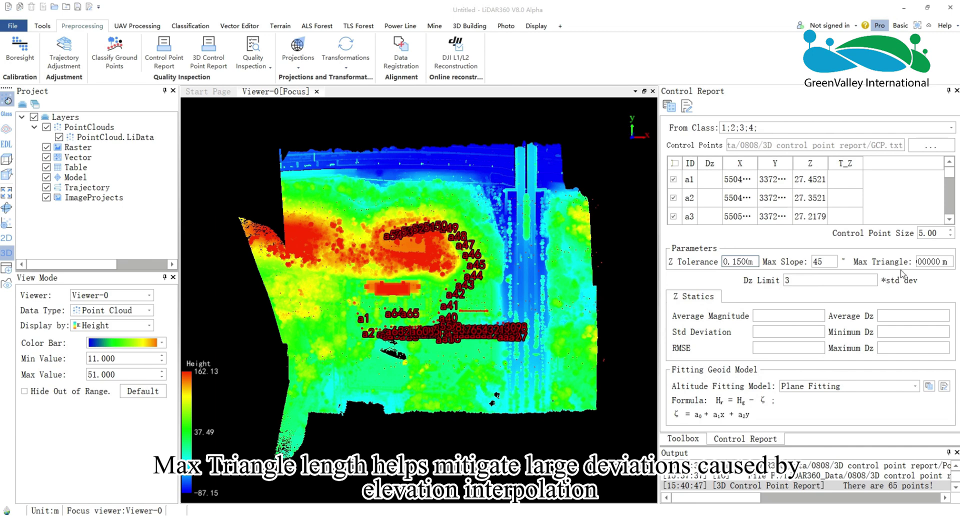
left_click(920, 262)
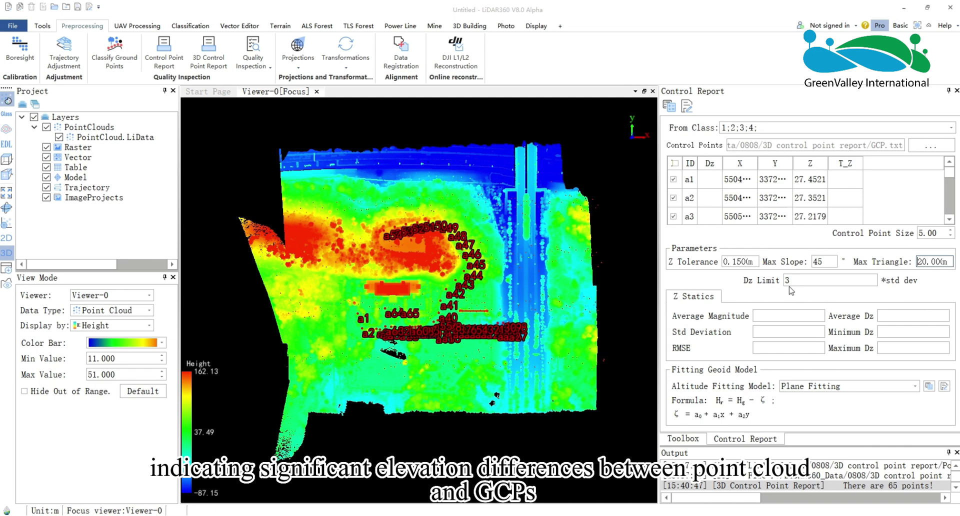
Calculate the elevation errors (RMSE 0.018, average Dz 0.009) and export the report as TXT.
left_click(672, 109)
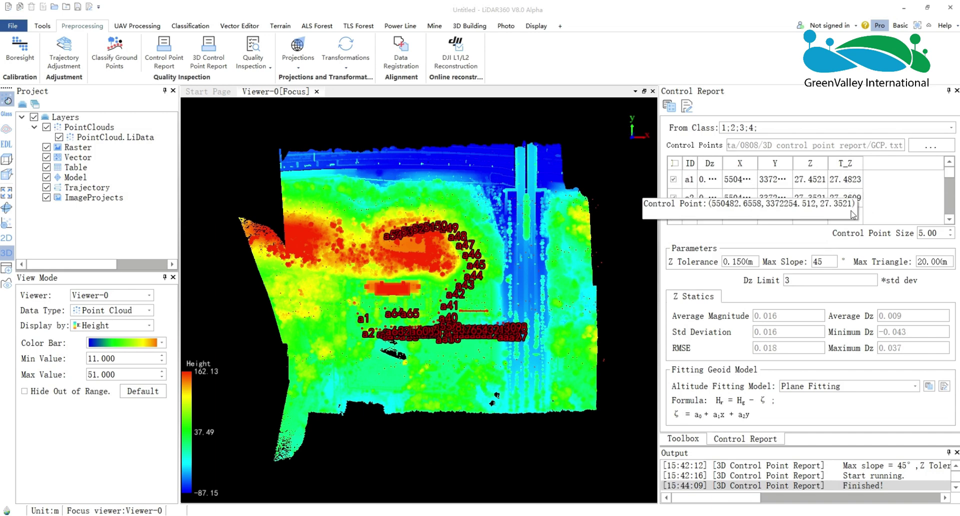
left_click(686, 105)
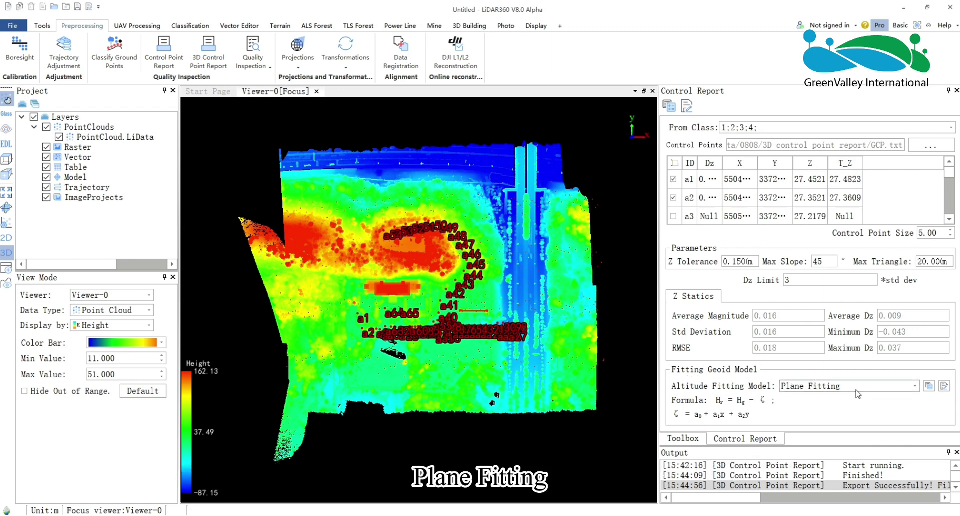
Leave the altitude fitting model at Plane Fitting and close the elevation Control Report.
left_click(915, 385)
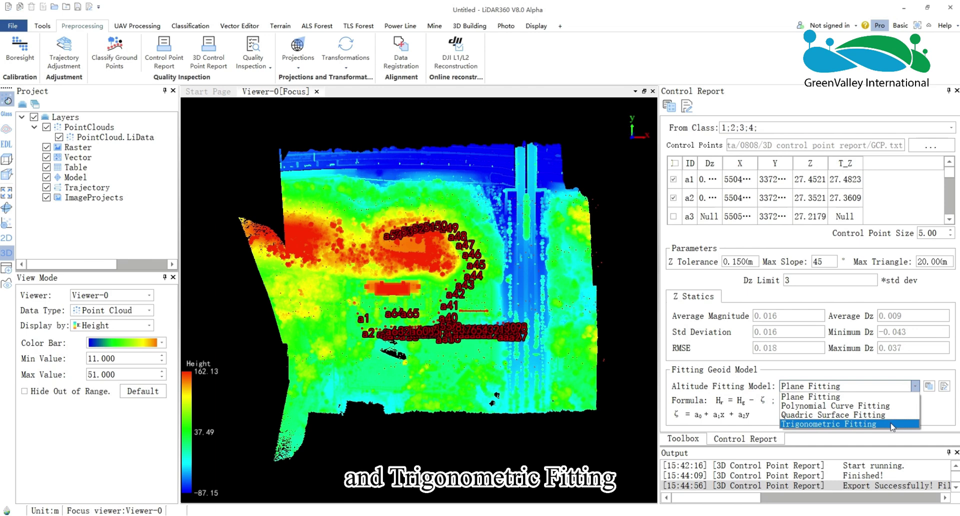
left_click(909, 395)
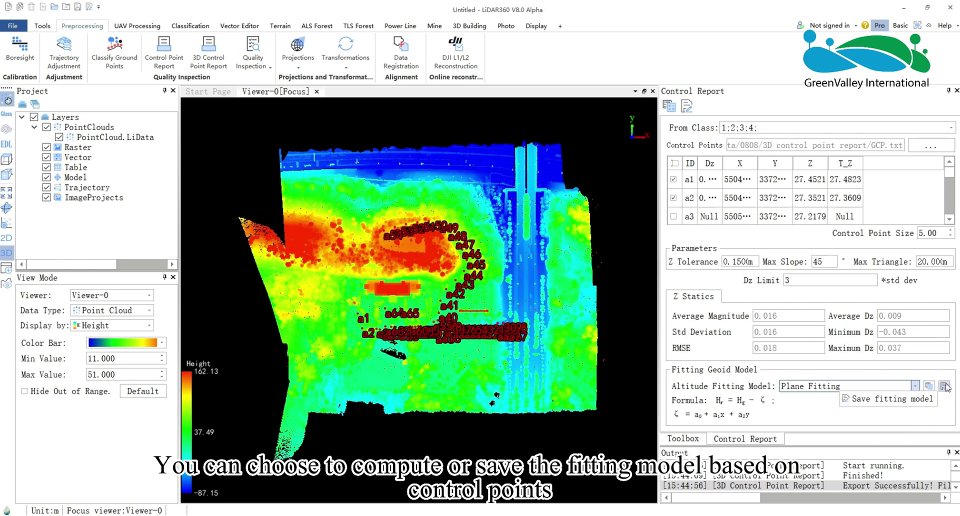
left_click(956, 90)
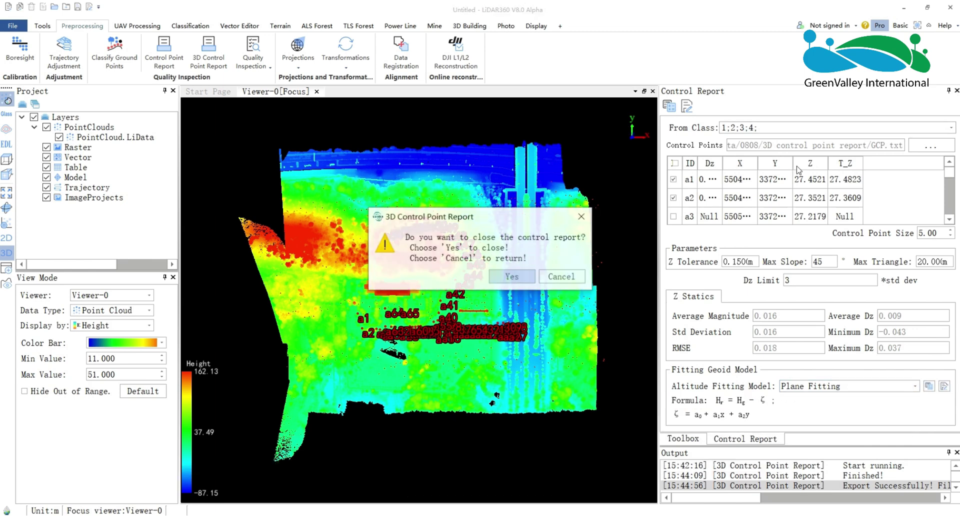
left_click(513, 276)
Create a 3D Control Point Report with Check Type XYZ and a 1 m Black White Check Board target.
left_click(208, 52)
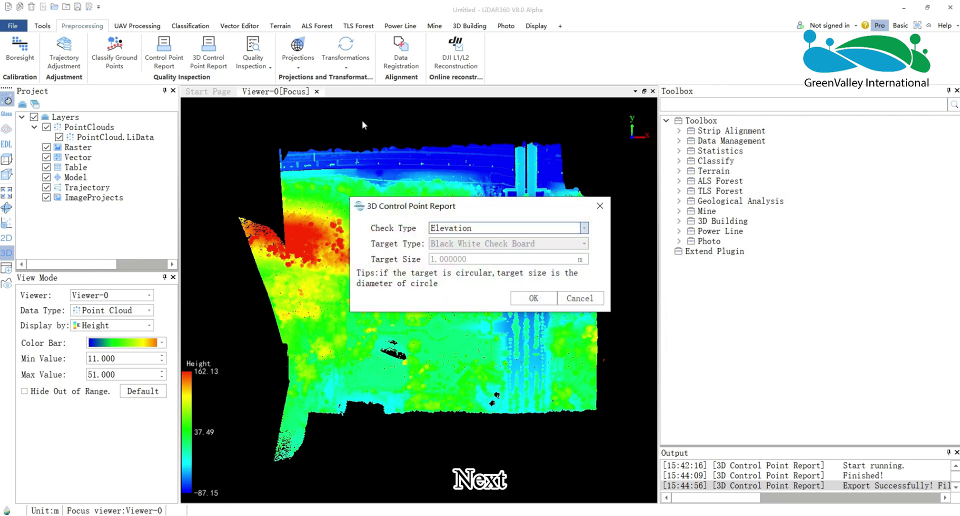
left_click(584, 228)
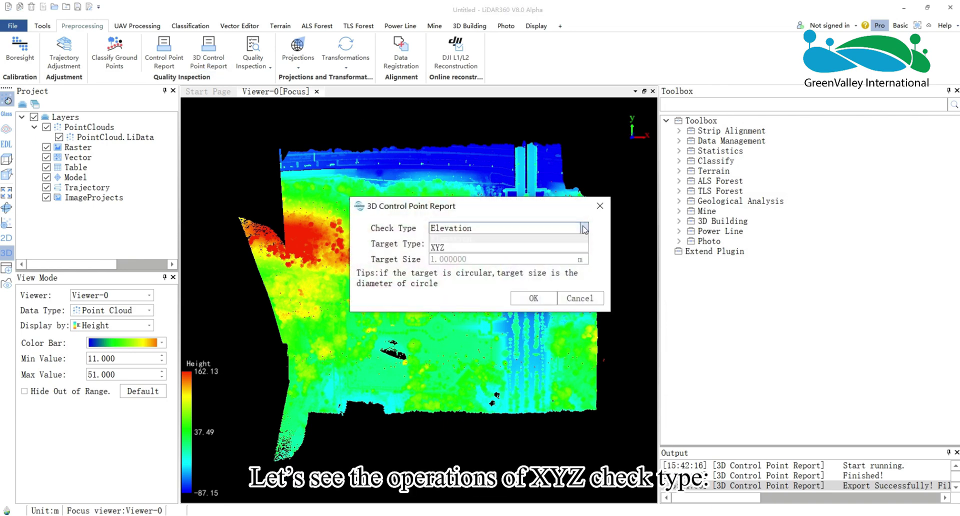
left_click(458, 248)
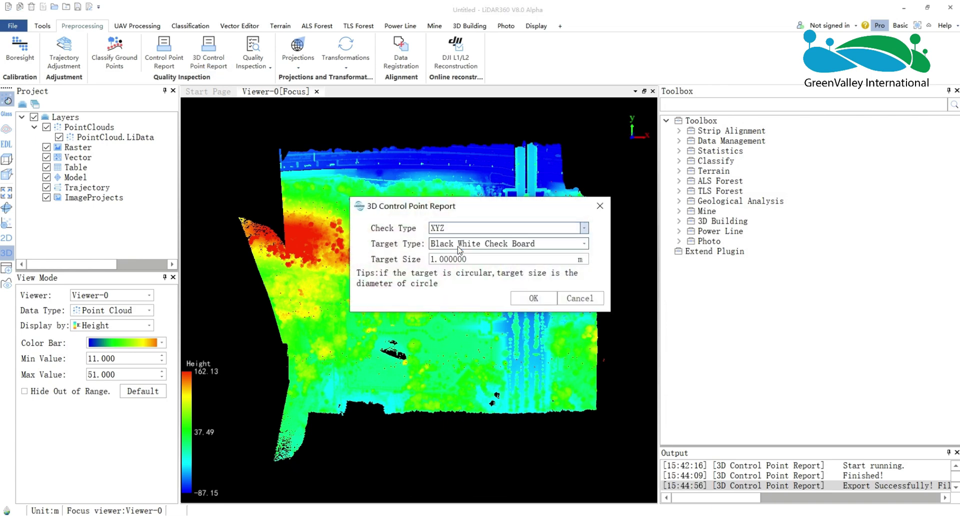
left_click(577, 235)
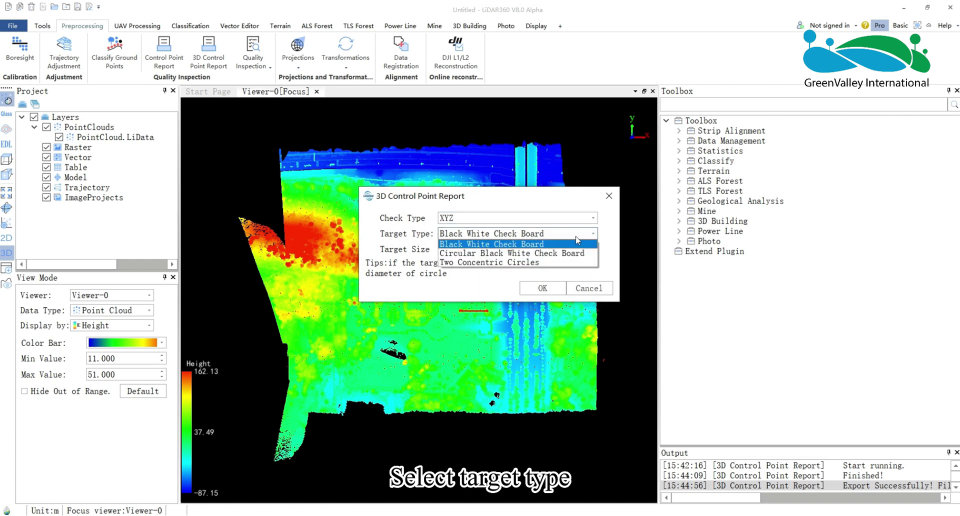
left_click(540, 244)
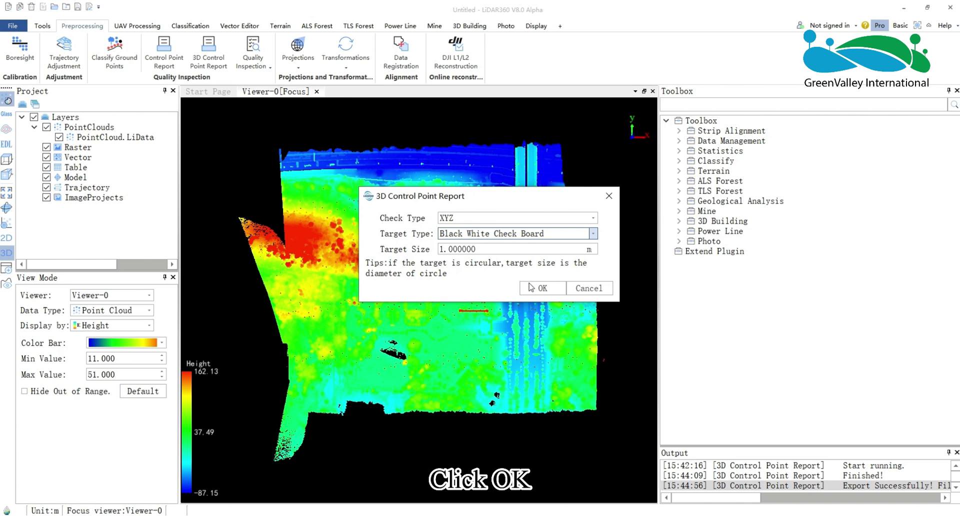
left_click(543, 289)
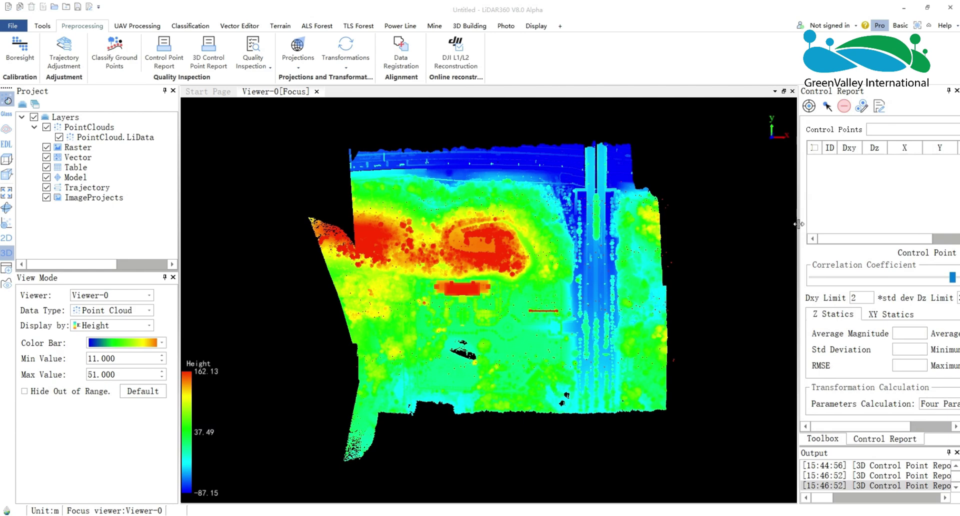
Load GCP-xyz.txt with columns ID, X, Y, Z, placing 63 control points in the report.
left_click_drag(799, 230, 604, 140)
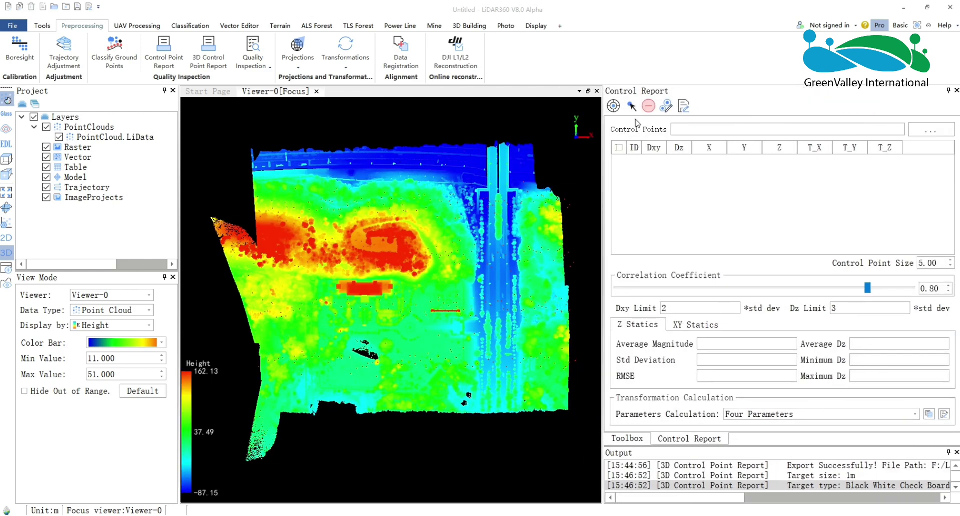
left_click(920, 136)
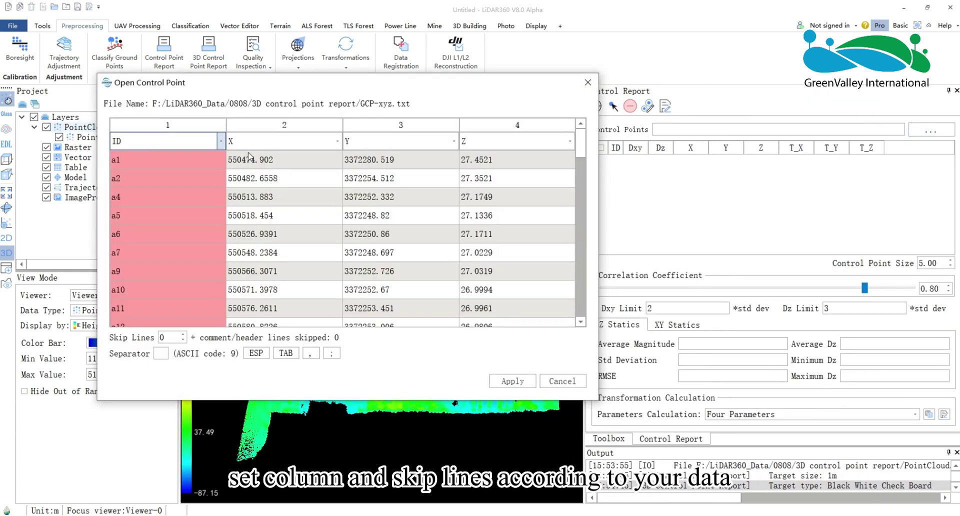
left_click(338, 141)
left_click(270, 178)
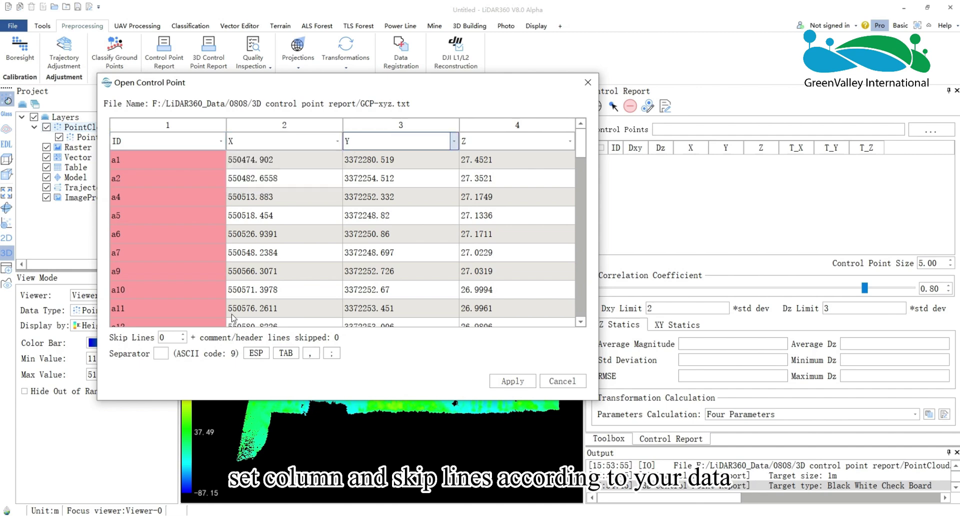
left_click(495, 380)
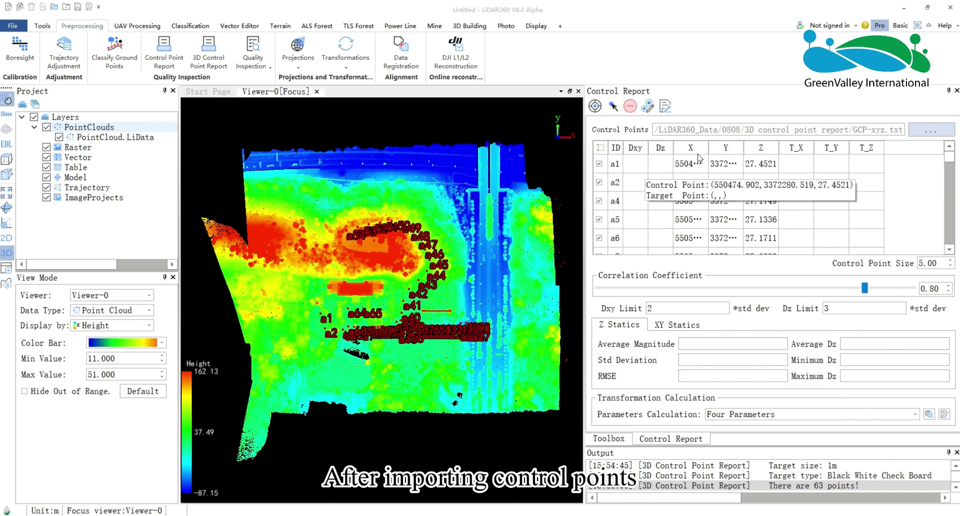
Identify targets from the control points (Z RMSE 0.017) and select the unidentified point a9.
left_click(595, 106)
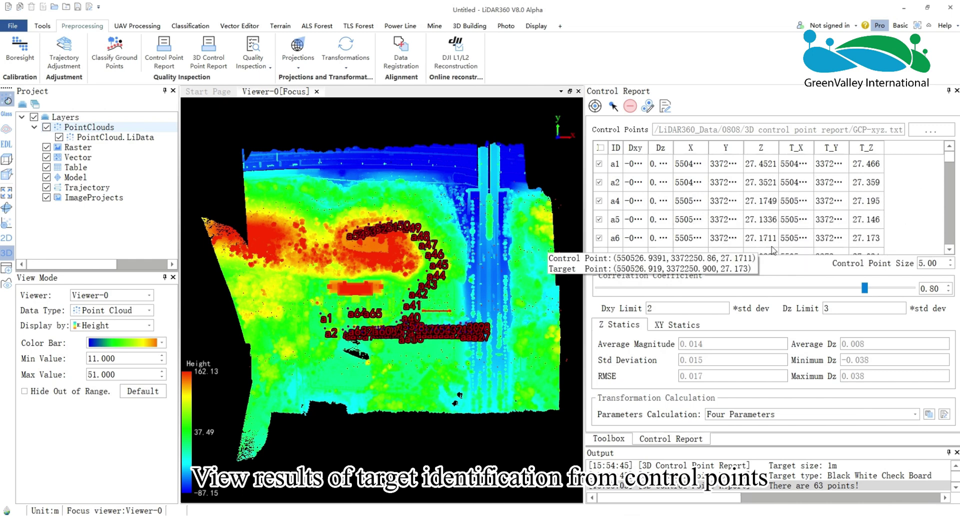
scroll(783, 248, "down", 3)
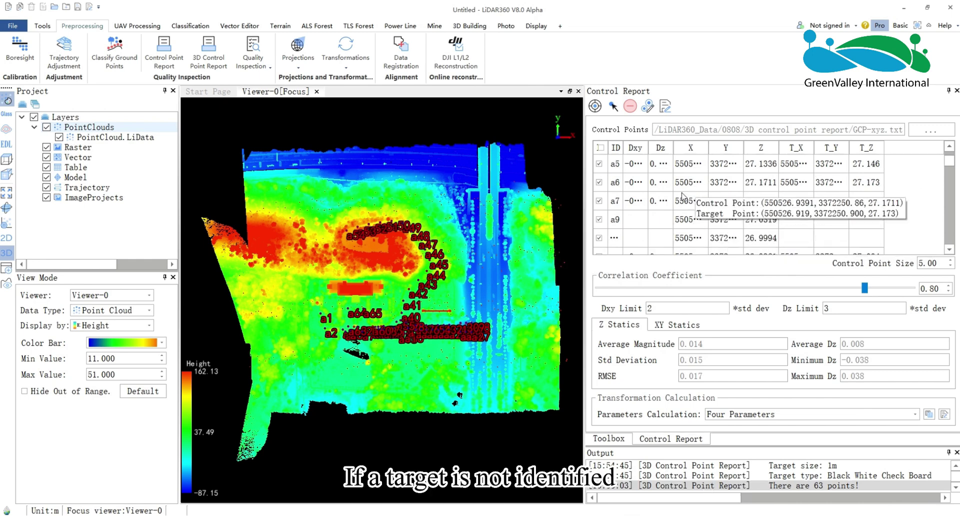
left_click(623, 168)
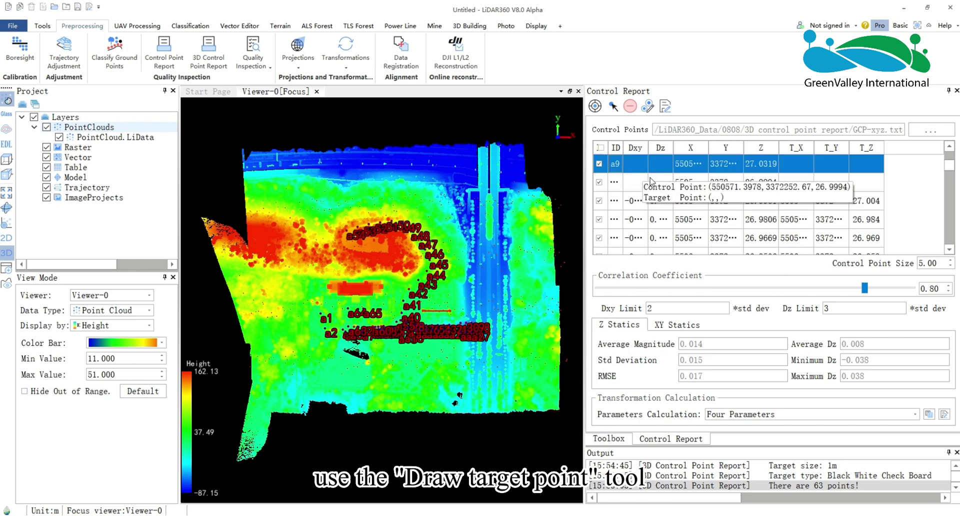
With Draw target point active, lower the correlation coefficient to 0.71 and centre the view on a9.
left_click(613, 106)
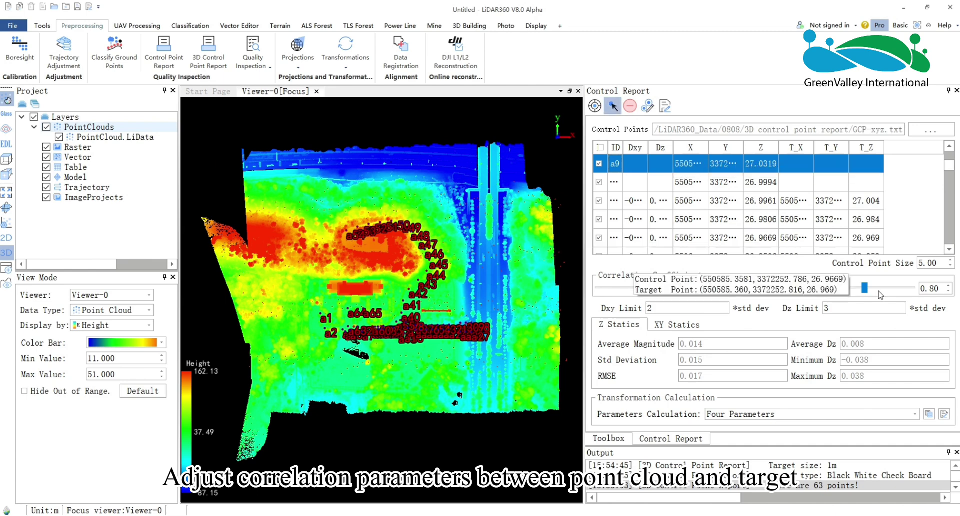
left_click_drag(865, 288, 828, 291)
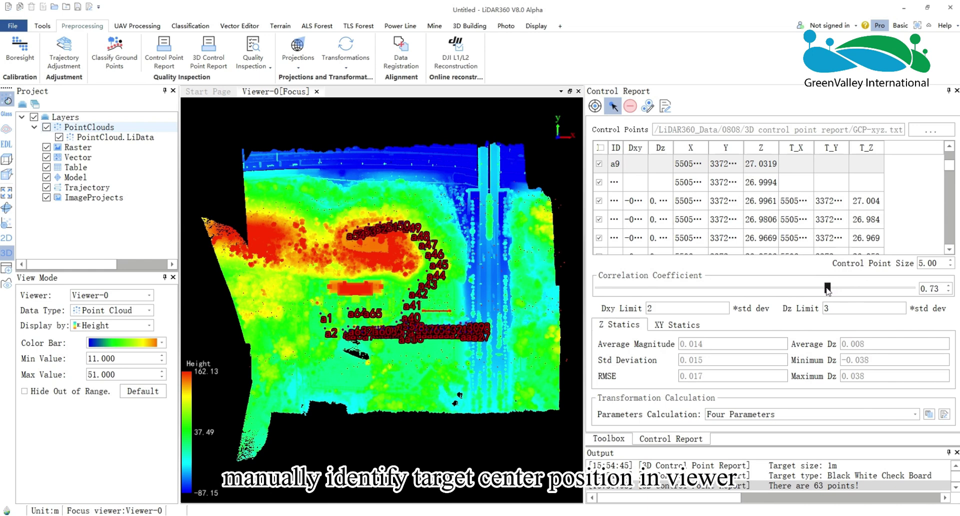
left_click_drag(828, 289, 821, 290)
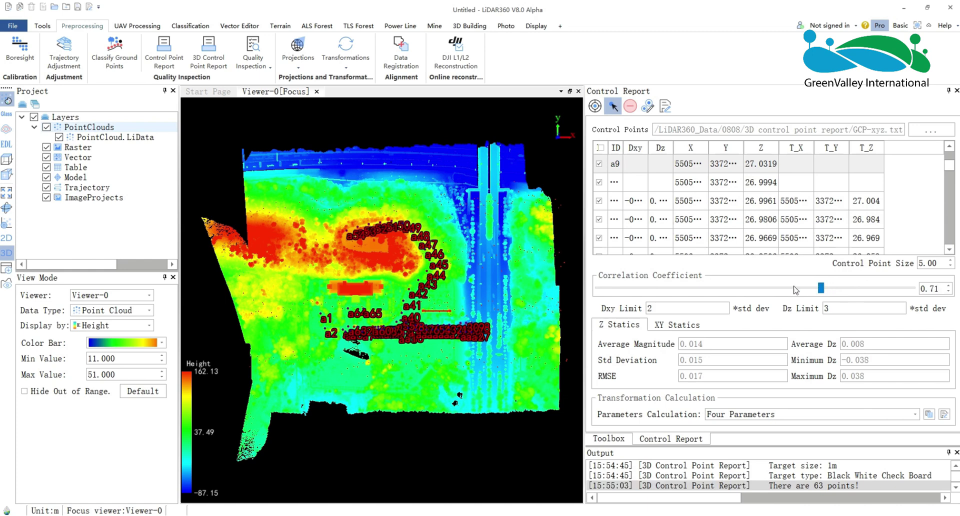
double_click(620, 169)
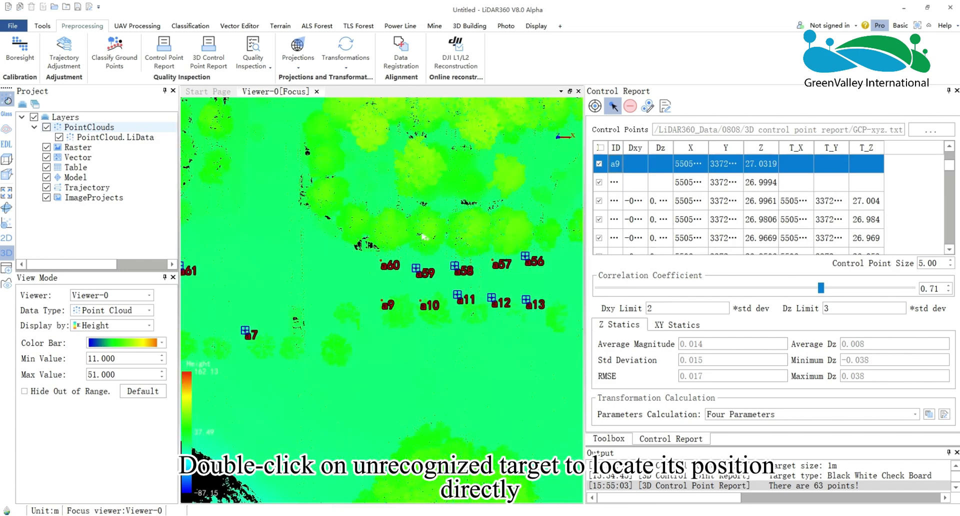
scroll(389, 306, "up", 2)
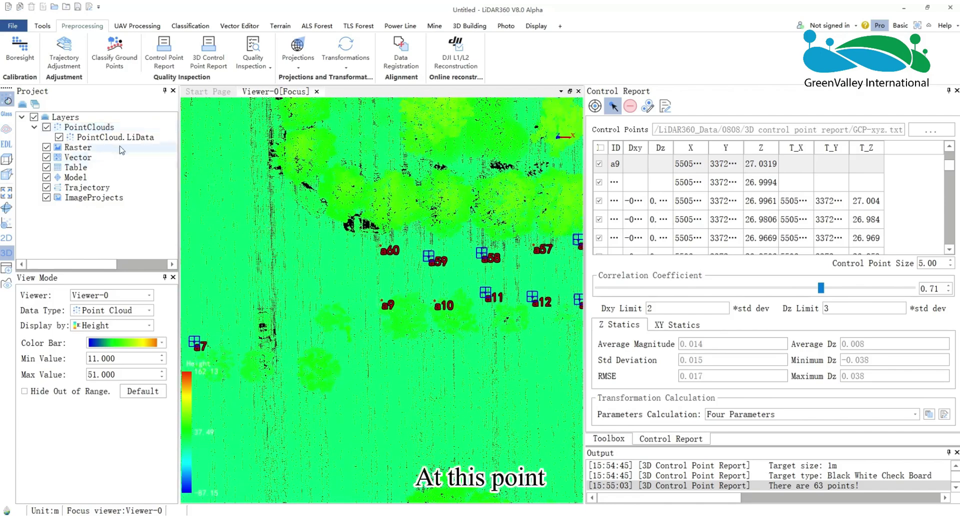
Display the point cloud layer by intensity.
right_click(135, 138)
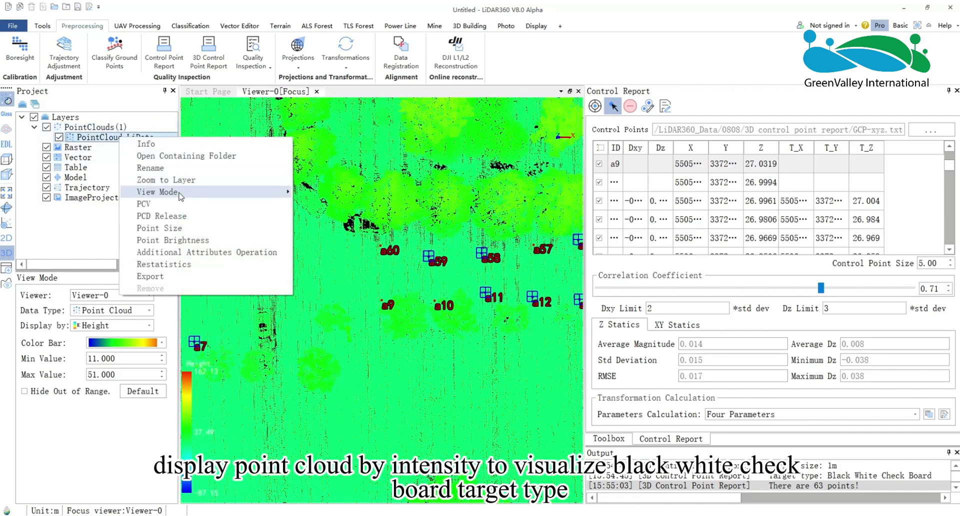
mouse_move(180, 196)
left_click(339, 209)
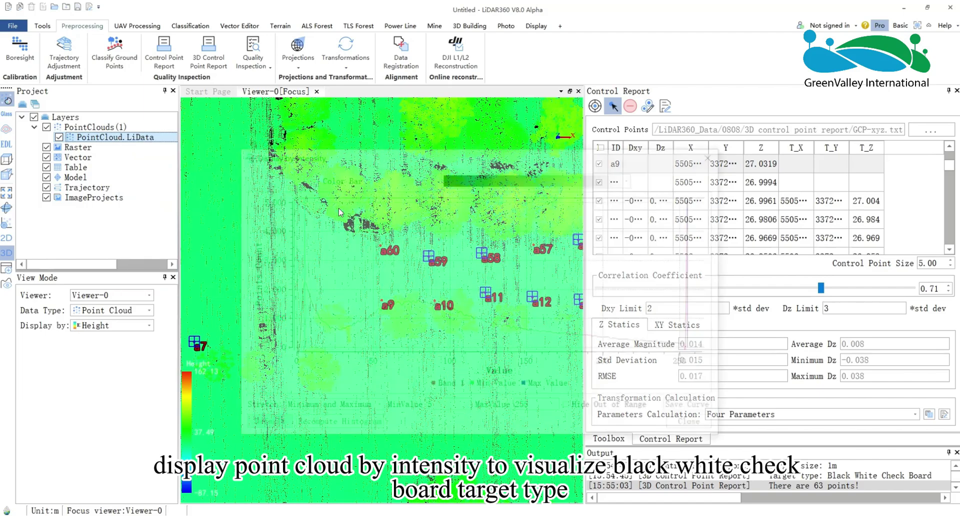
left_click(695, 427)
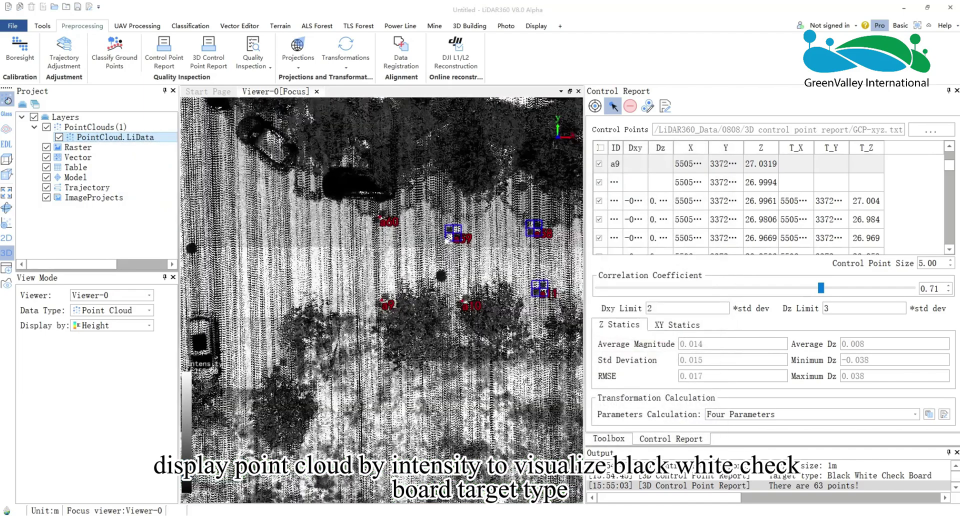
Lower the correlation to 0.64 and place the a9 target at its board centre (T_Z 27.046).
scroll(465, 227, "down", 2)
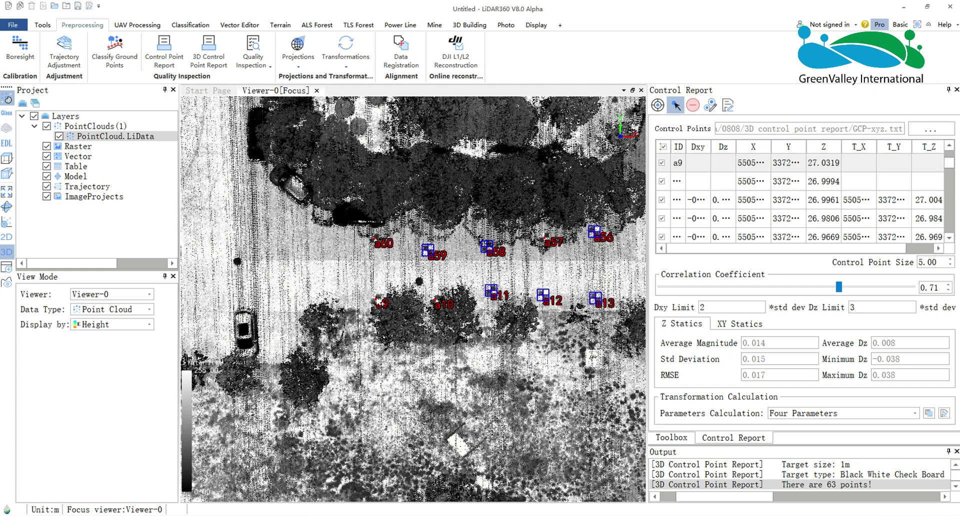
left_click(379, 301)
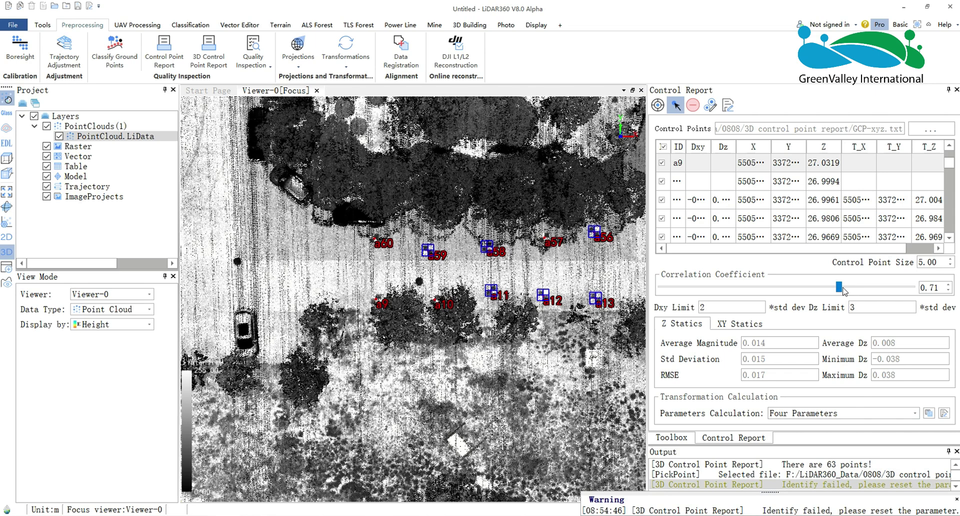
left_click_drag(839, 288, 822, 288)
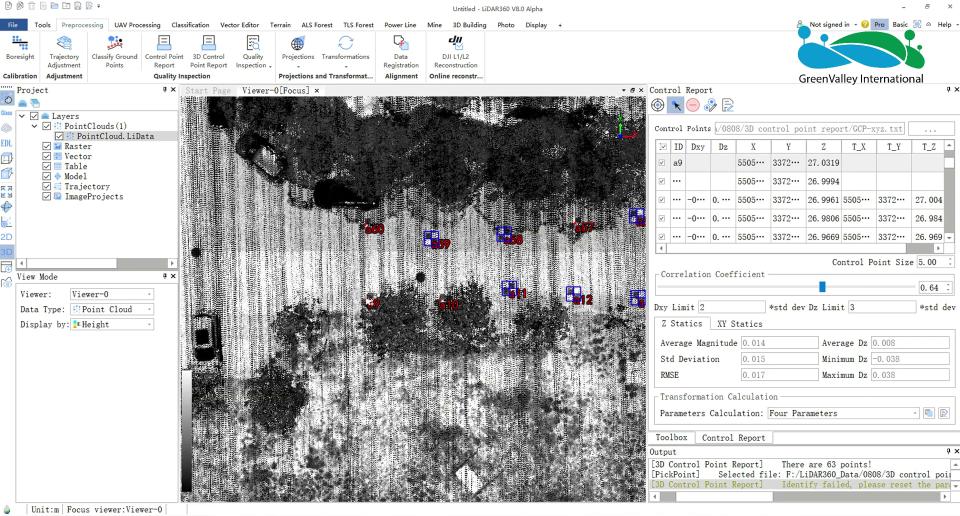
left_click(369, 300)
scroll(428, 307, "up", 2)
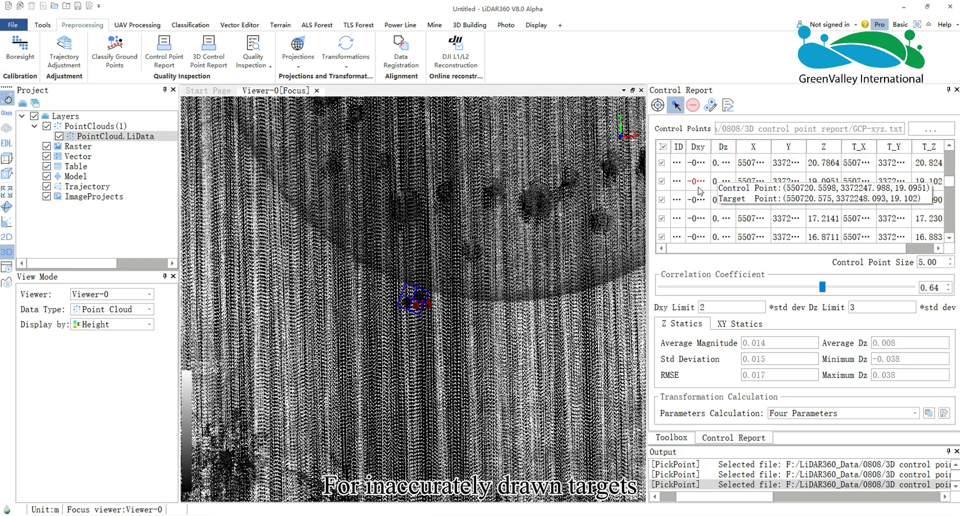
Delete the inaccurately drawn target and redraw it at the a25 board centre.
left_click(699, 188)
left_click(693, 105)
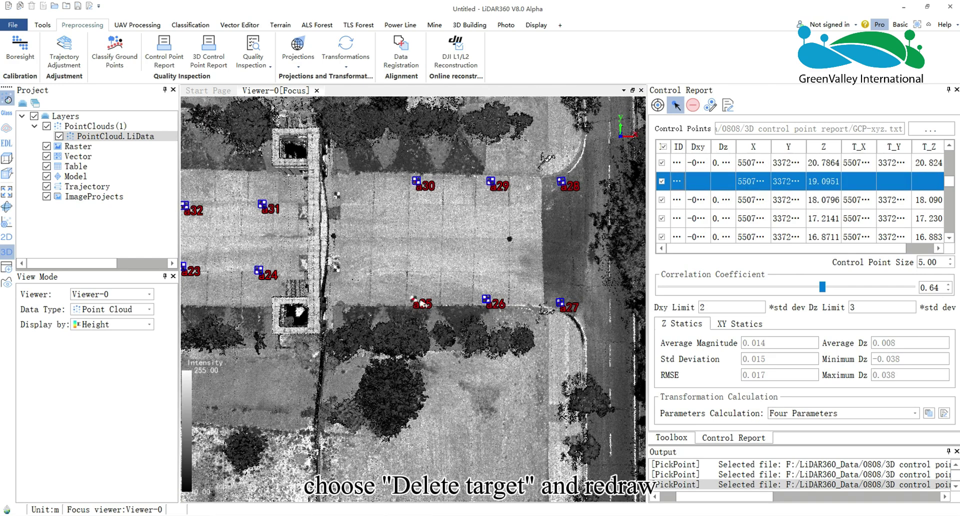
scroll(422, 304, "up", 5)
left_click(417, 301)
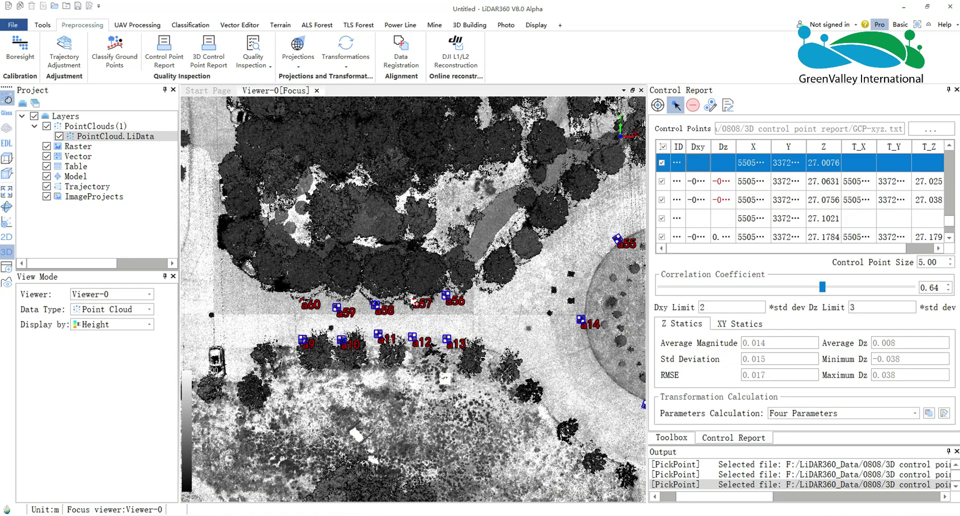
Draw the a57 target at its board centre so its error values appear.
scroll(414, 303, "up", 5)
left_click(416, 303)
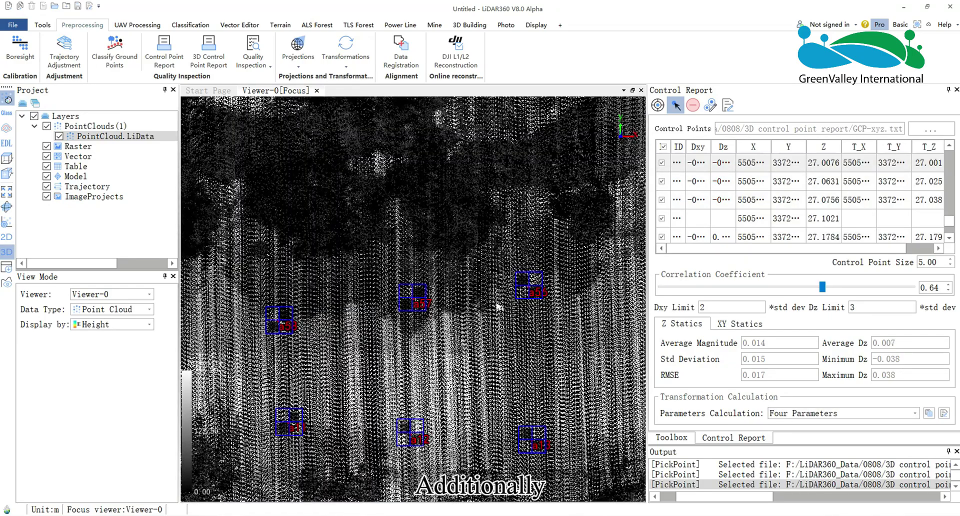
scroll(428, 306, "up", 3)
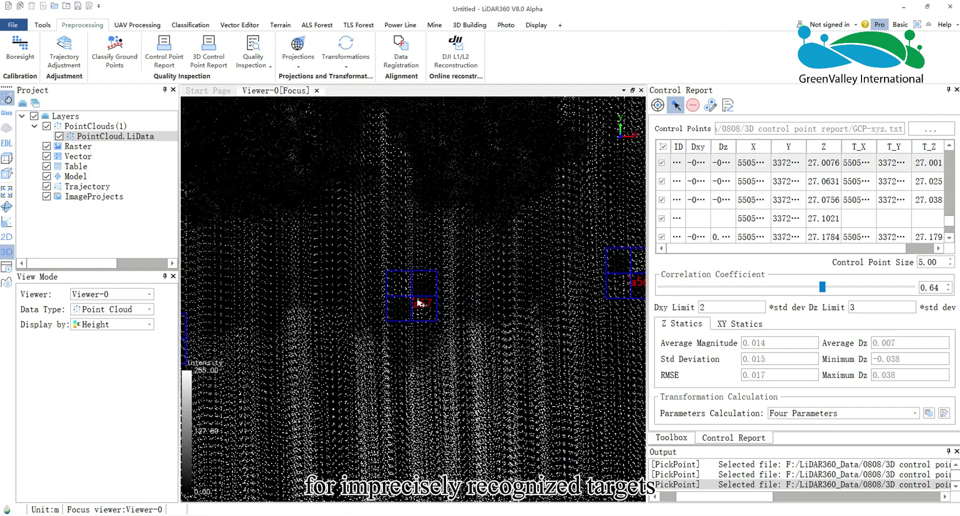
Fine-tune the a57 target's X and Y coordinates in Modify Target, bringing X to 550580.929.
left_click(712, 106)
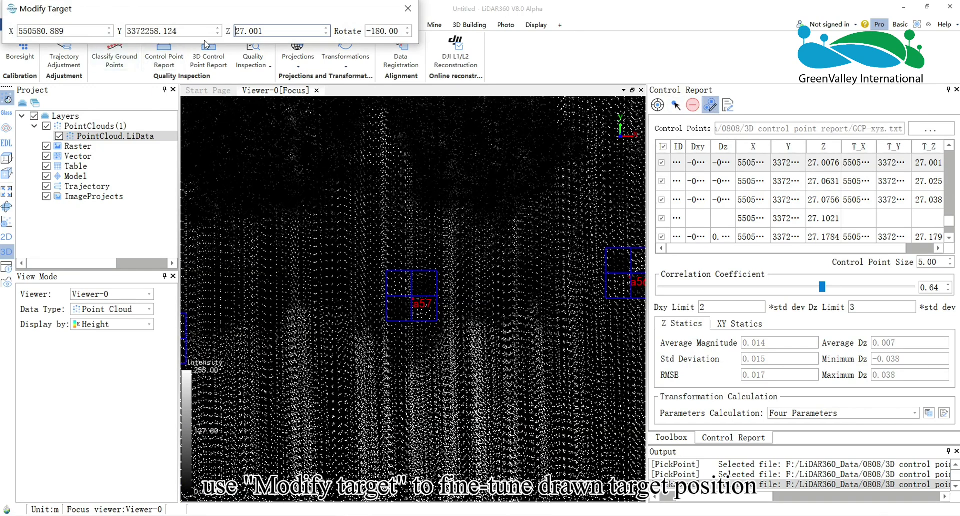
left_click(218, 34)
left_click(218, 33)
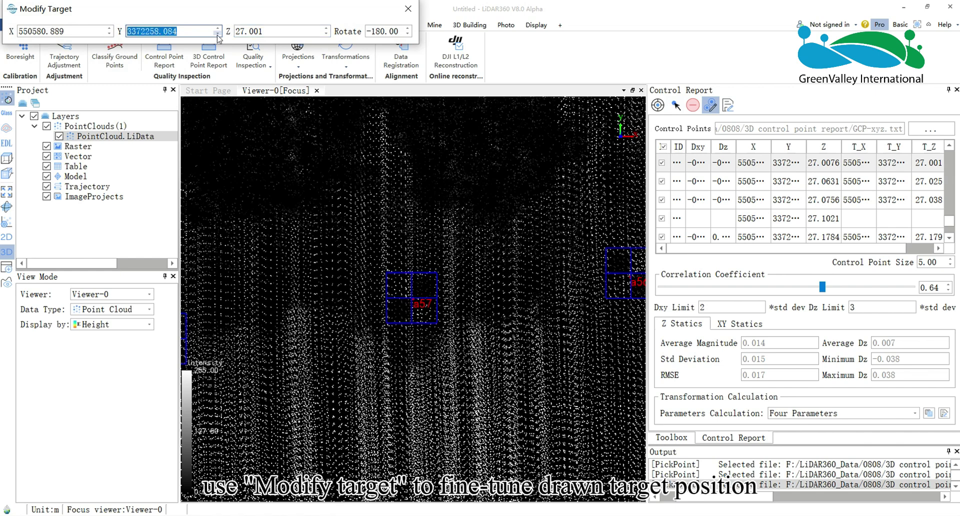
left_click(110, 28)
left_click(110, 29)
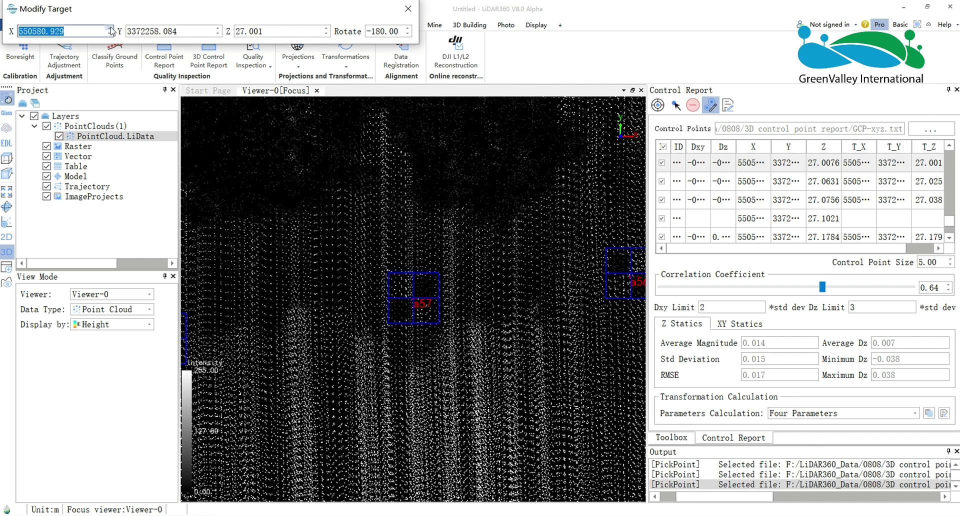
key("Tab")
left_click(408, 8)
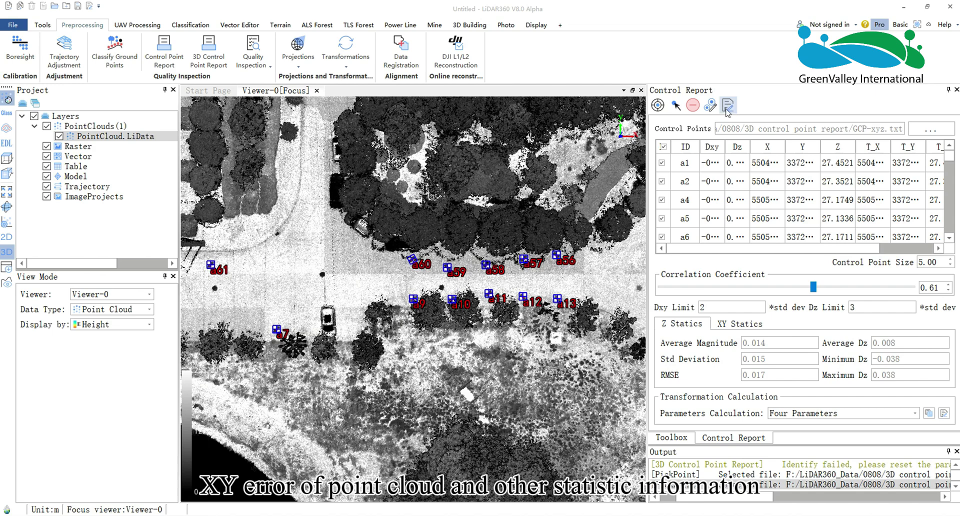
Export the control point report, then show the Parameters Calculation method list.
left_click(728, 106)
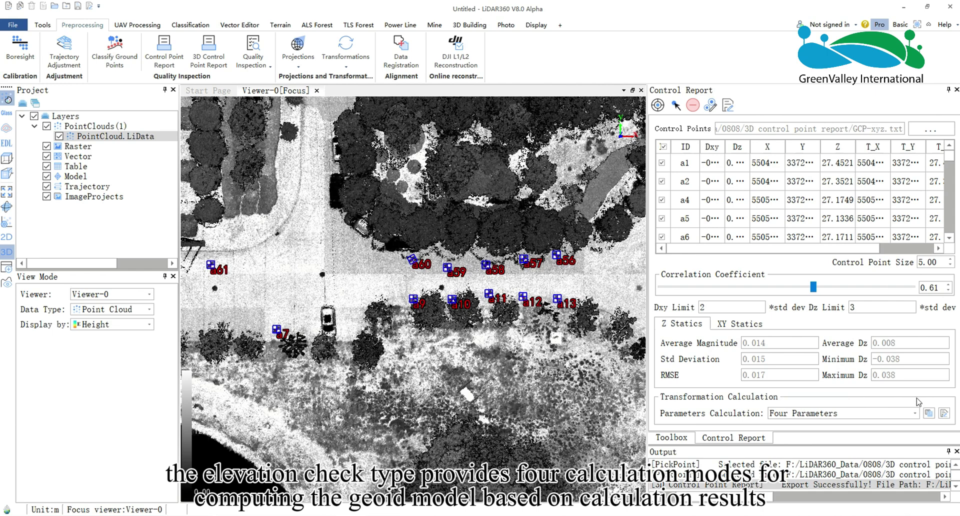
left_click(914, 413)
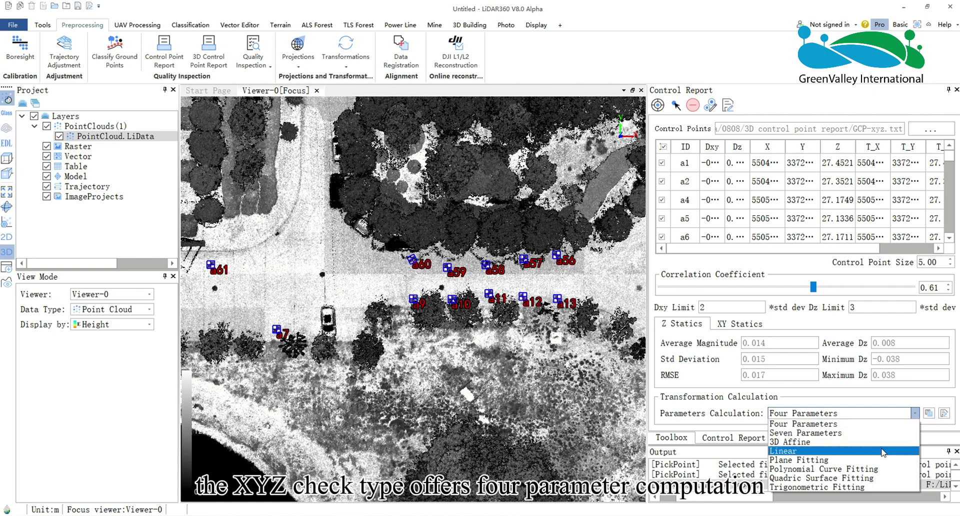
Leave Four Parameters selected as the transformation calculation method.
left_click(906, 415)
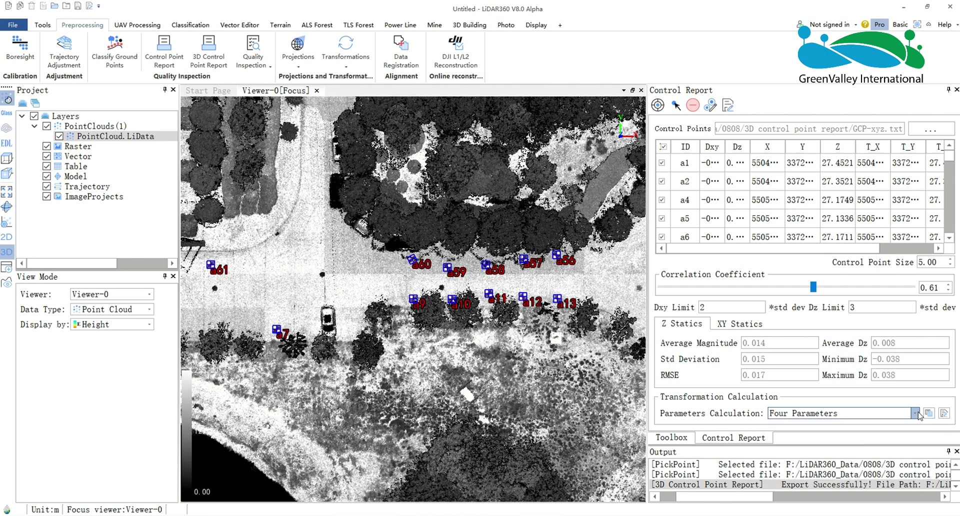